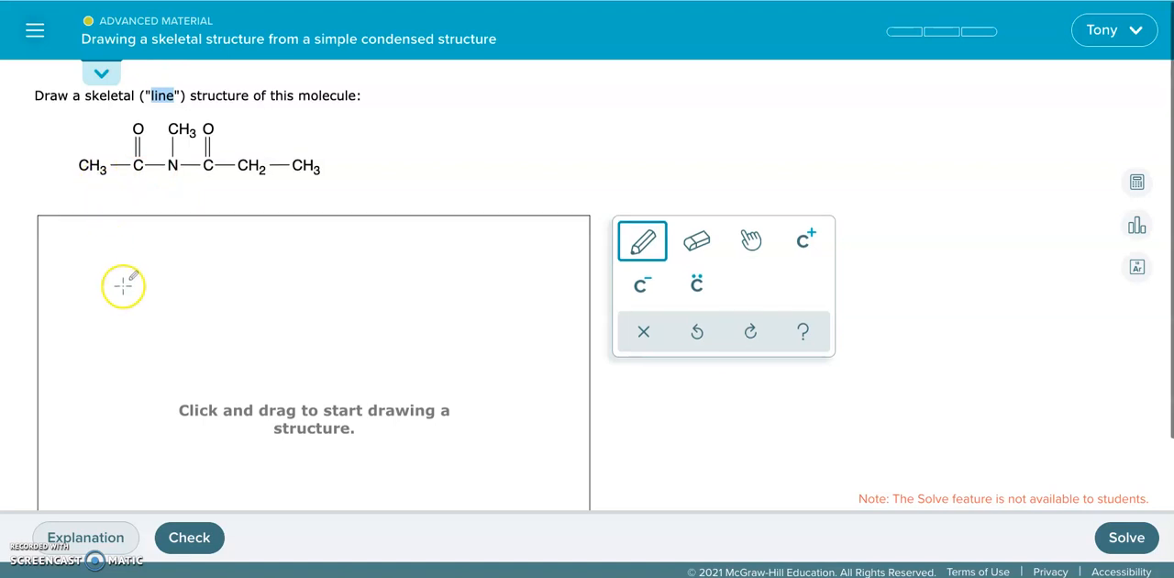
drag(123, 324, 175, 304)
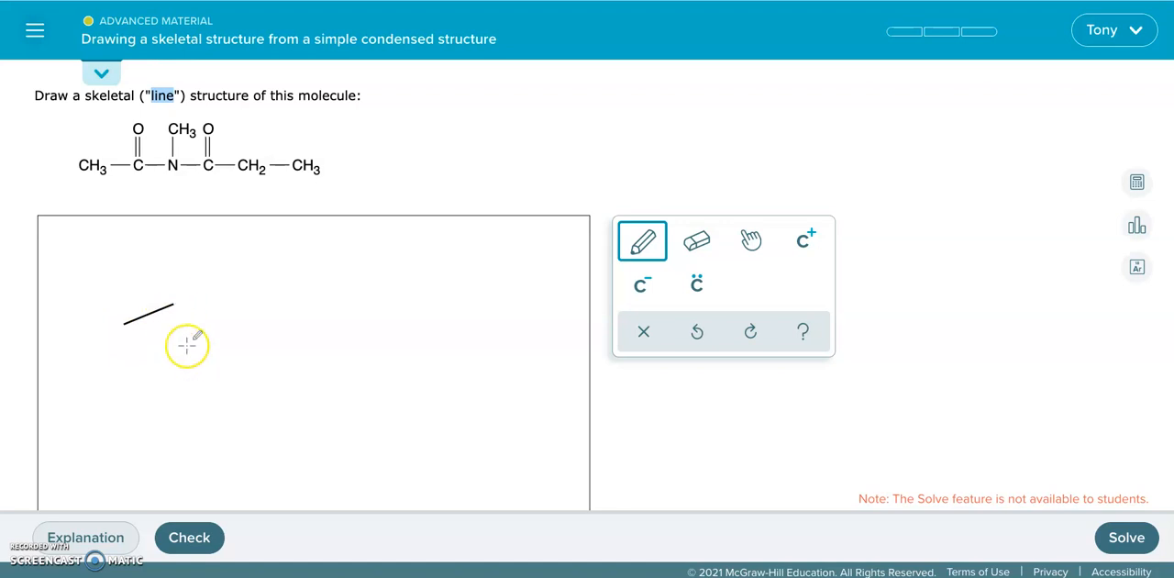
click(696, 240)
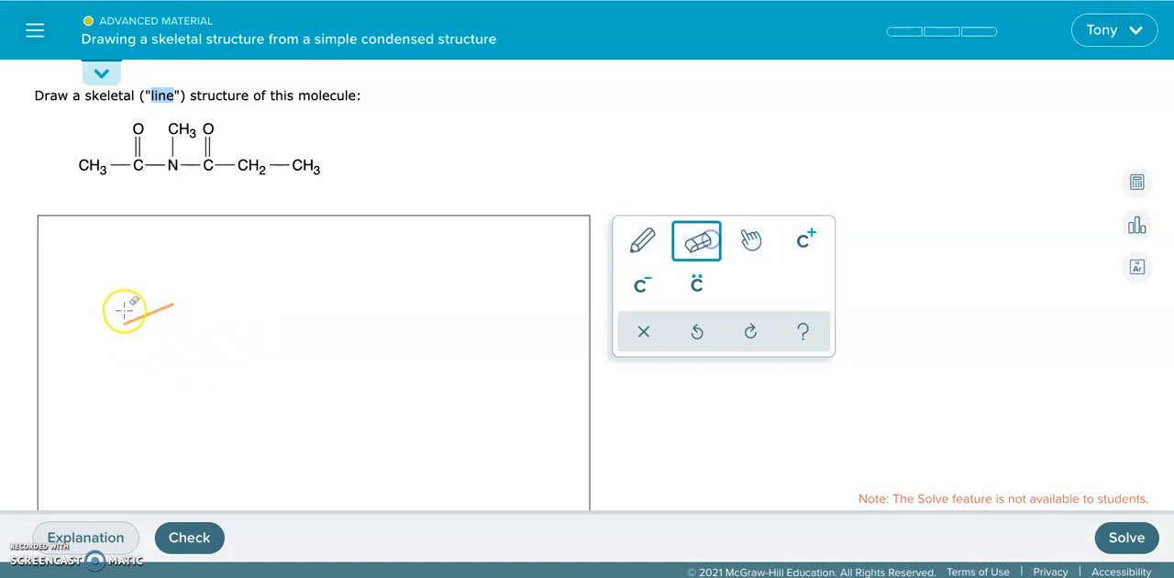
click(130, 317)
- Draw a zigzag chain of three single bonds as the start of the first molecule's skeleton
click(641, 241)
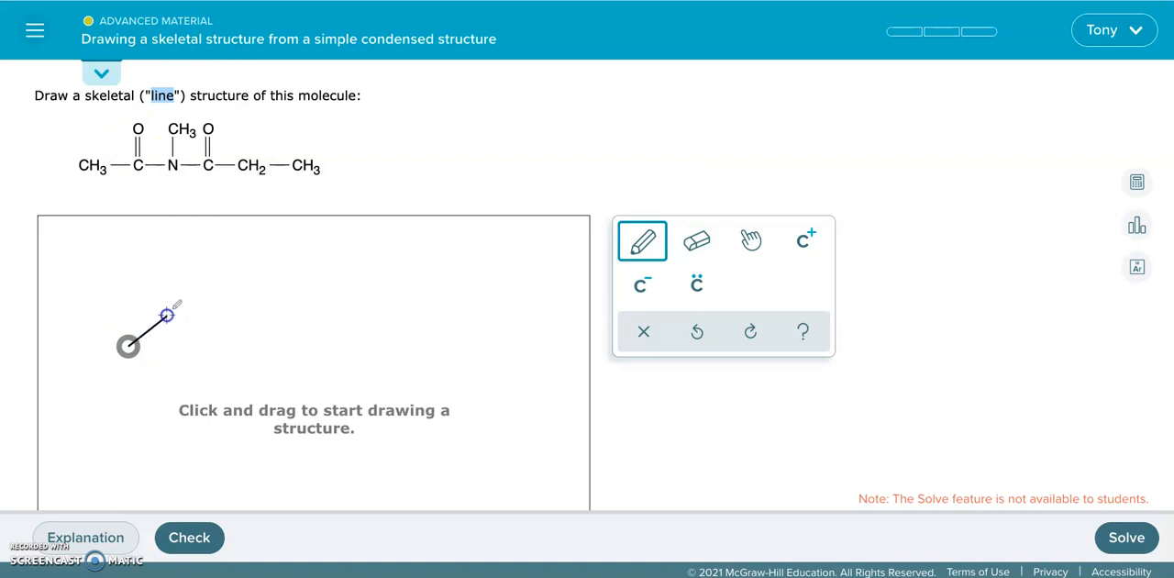
drag(167, 314, 166, 316)
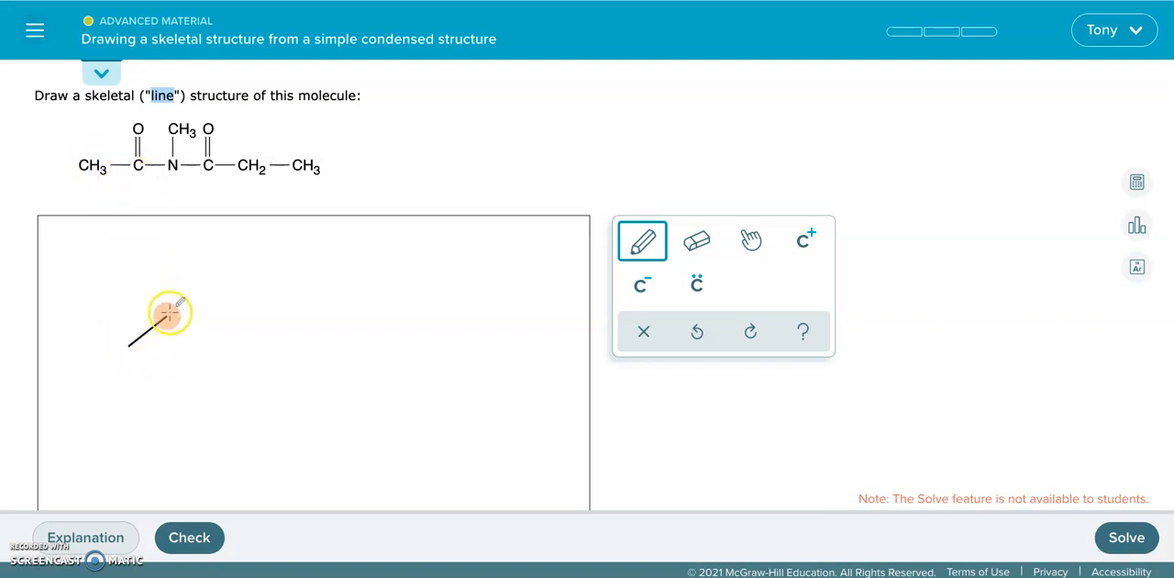
drag(167, 316, 192, 339)
scroll(166, 313, down, 1)
scroll(195, 346, up, 1)
scroll(194, 339, down, 1)
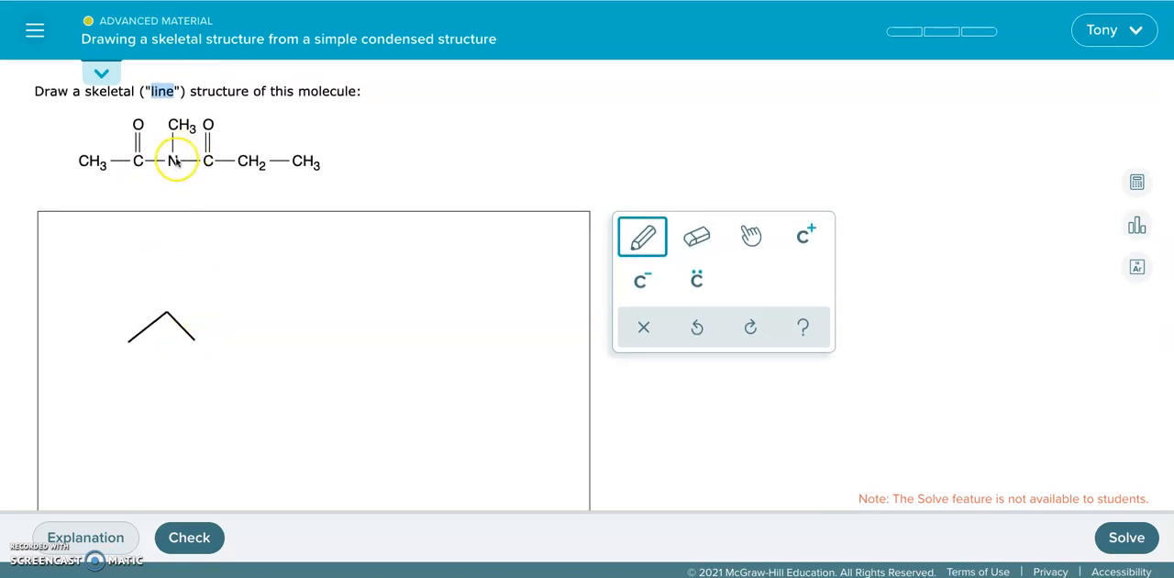
drag(215, 322, 231, 302)
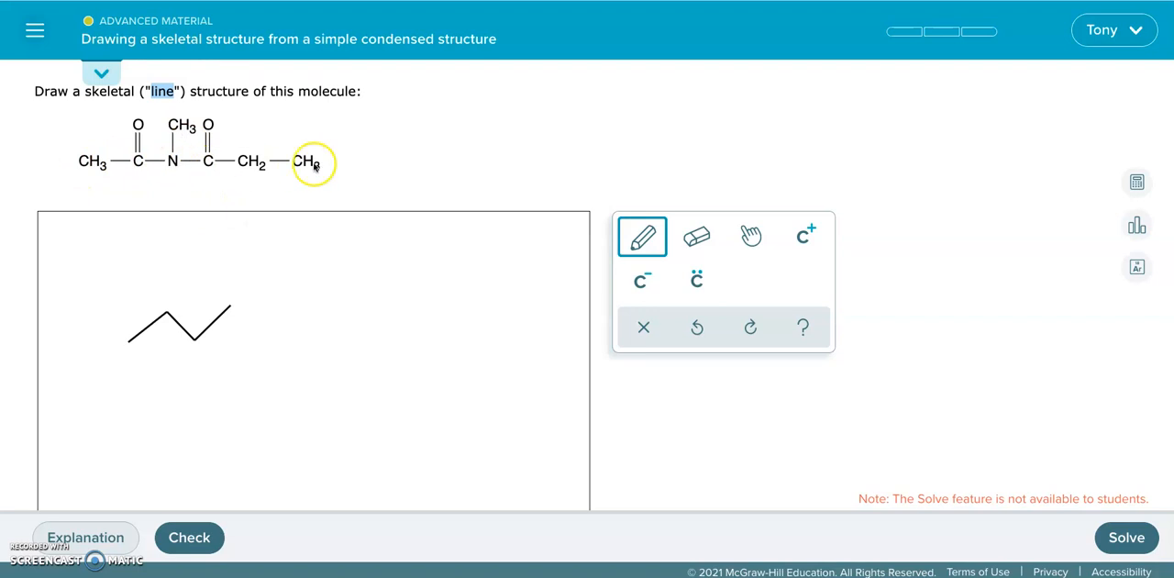
- Change the chain's third atom to N and extend the chain past its right end by two more single bonds
click(130, 342)
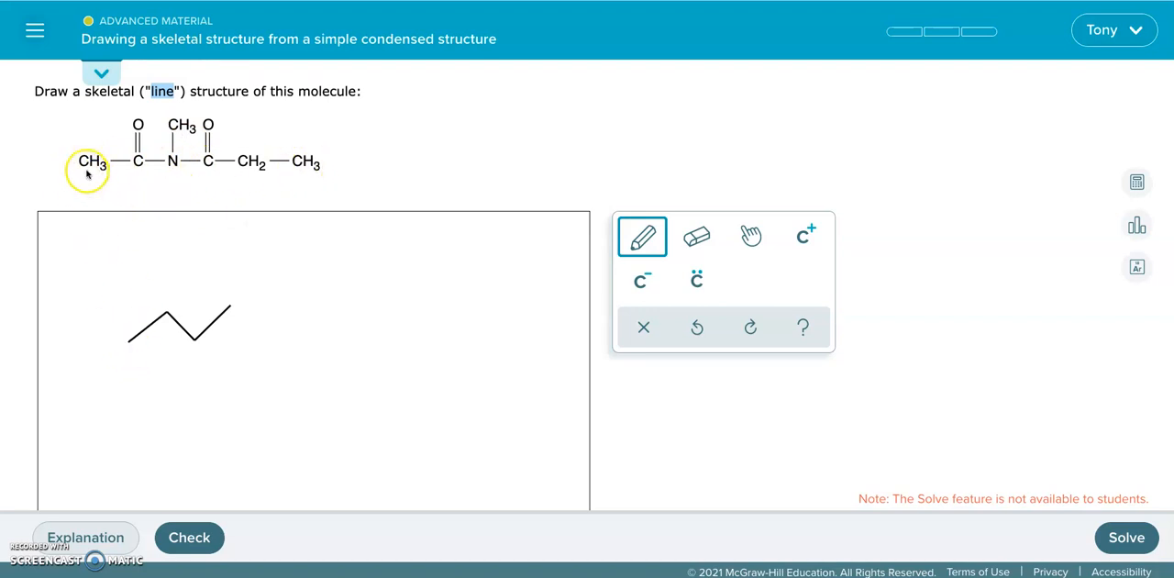
click(195, 339)
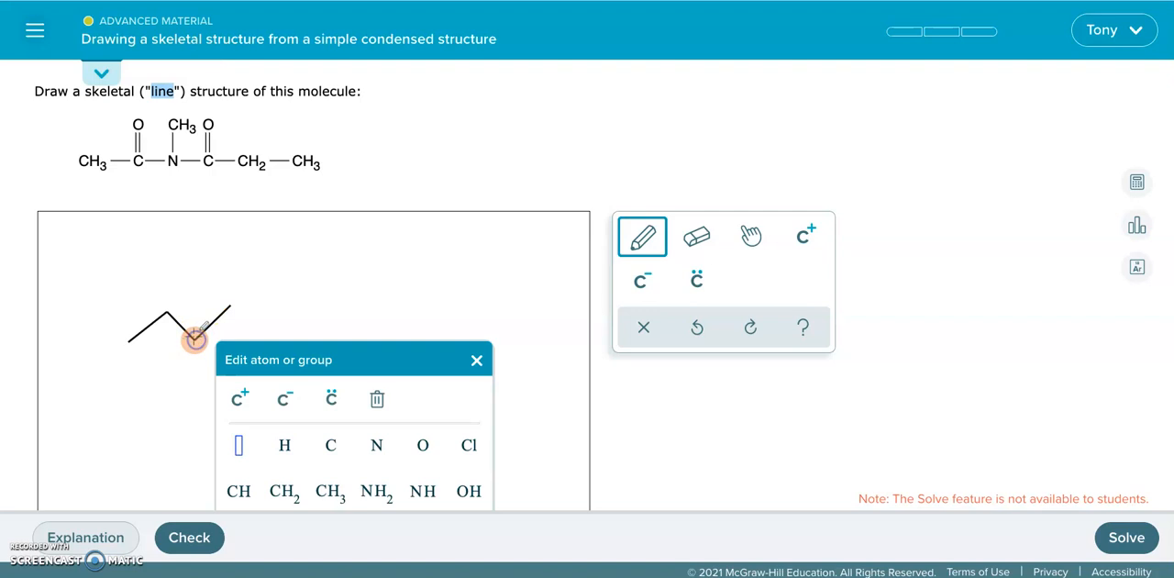
click(378, 446)
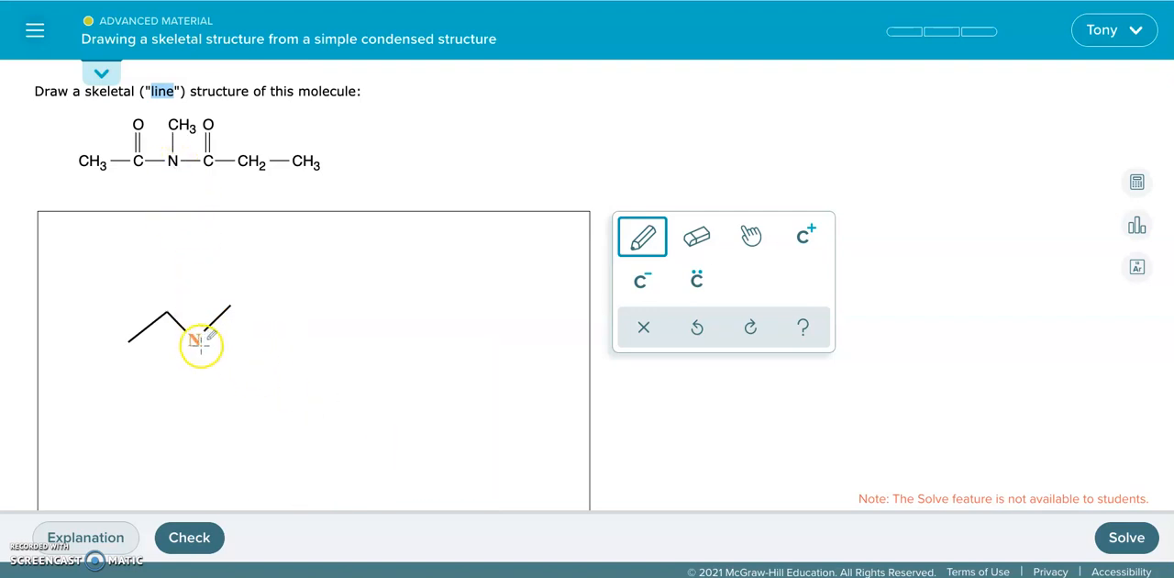
drag(228, 304, 266, 332)
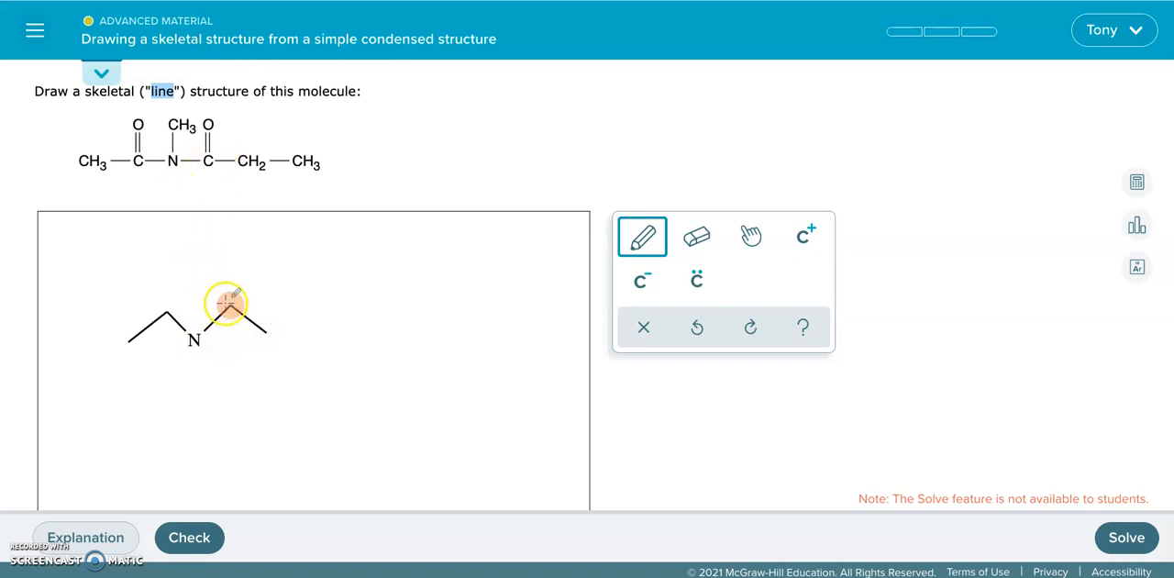
drag(266, 332, 304, 302)
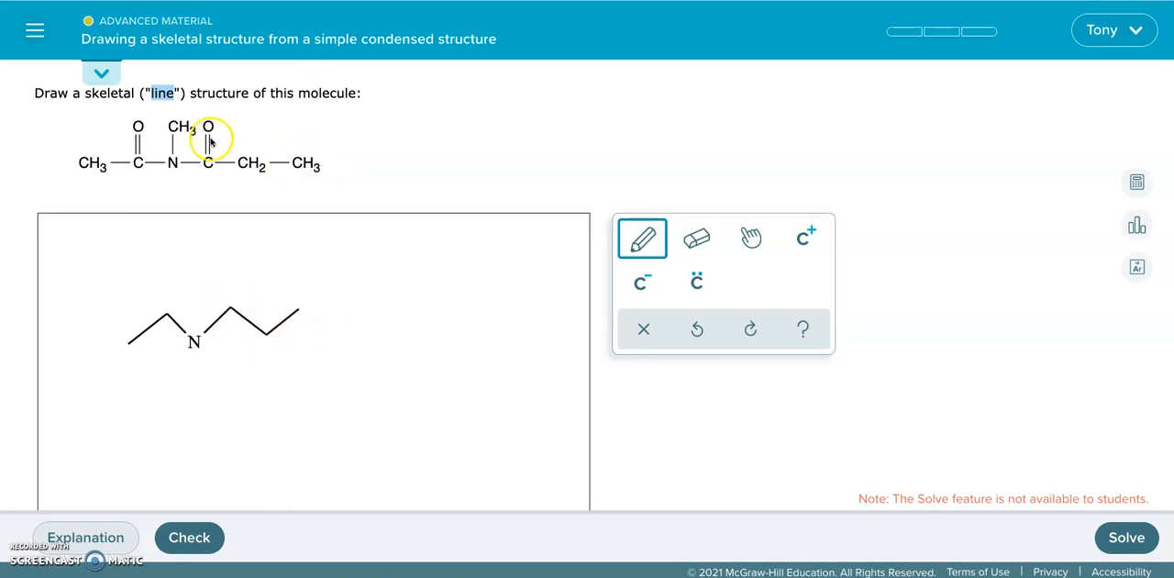
- Add a double-bonded O above the carbon to the right of the nitrogen and draw a methyl branch down from the nitrogen
click(230, 306)
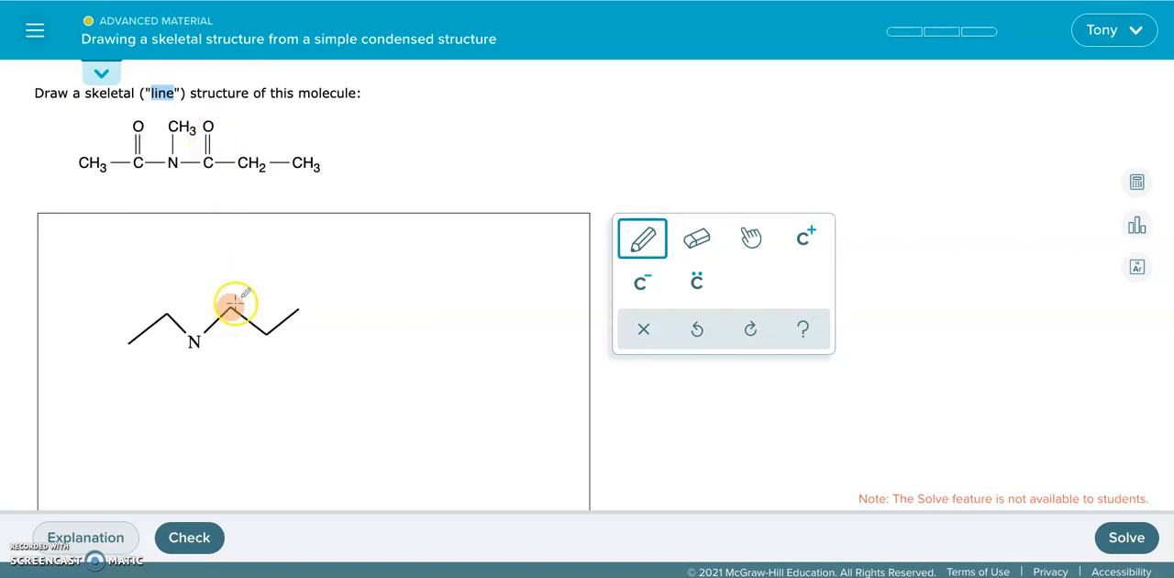
click(230, 273)
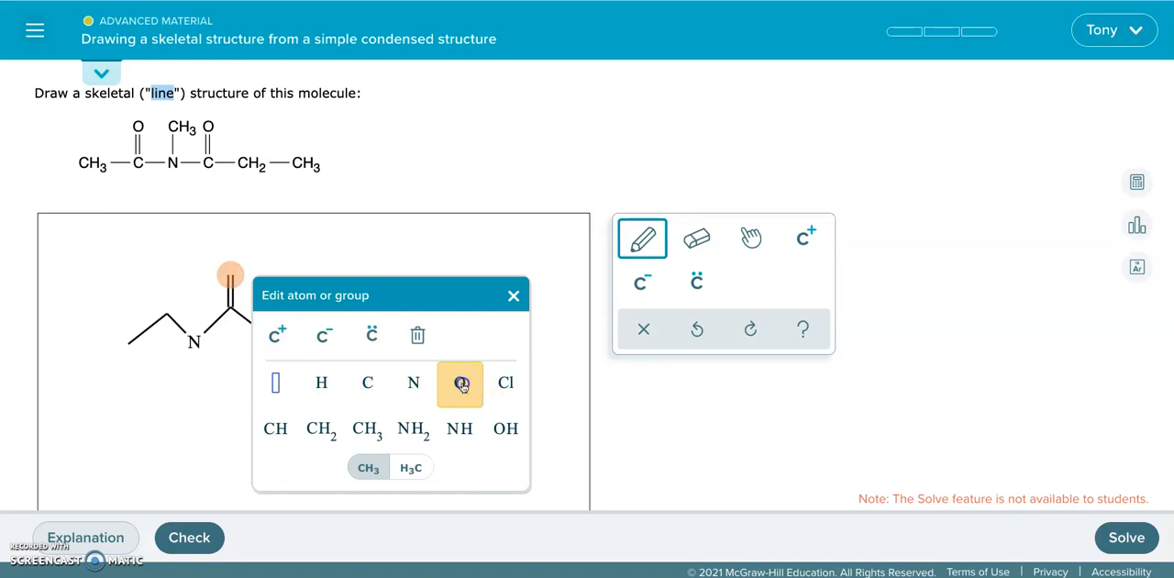
click(460, 383)
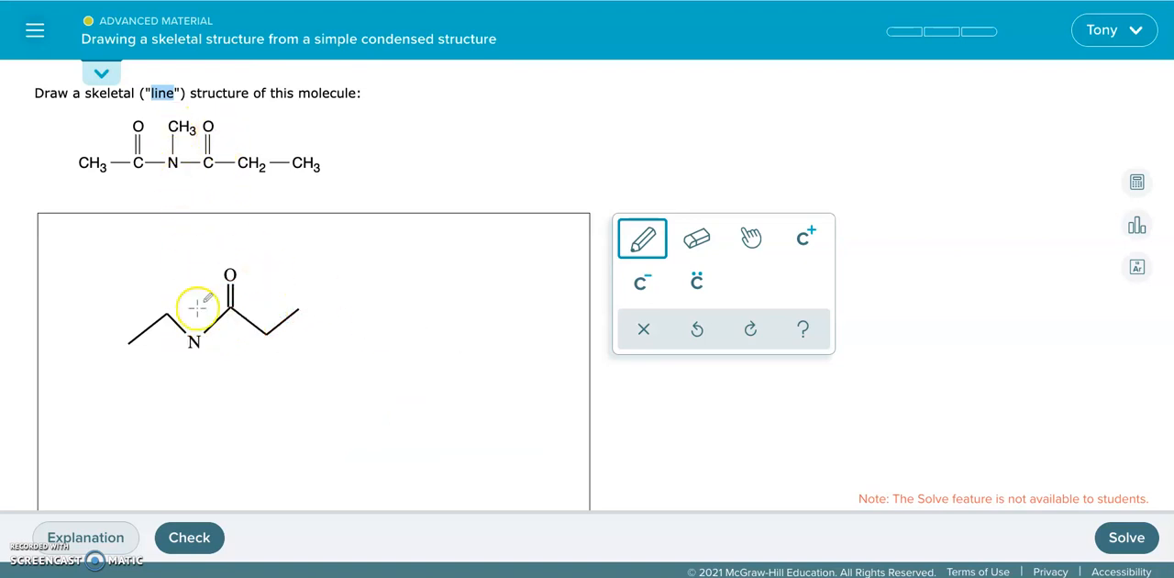
drag(192, 379, 191, 379)
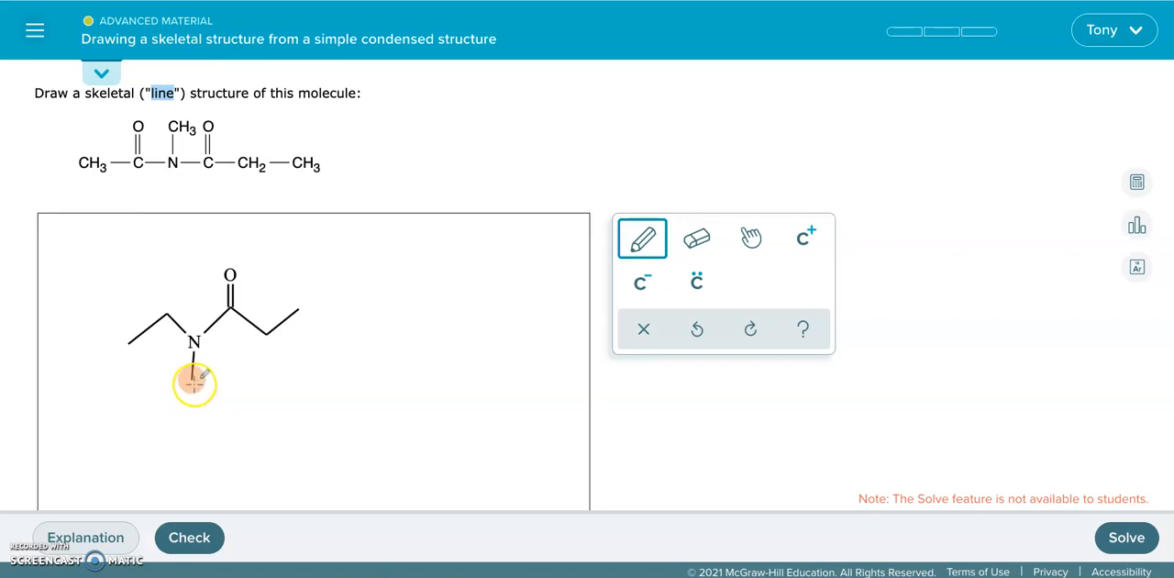
- Add a double-bonded O above the carbon to the left of the nitrogen and submit the structure for checking
click(167, 315)
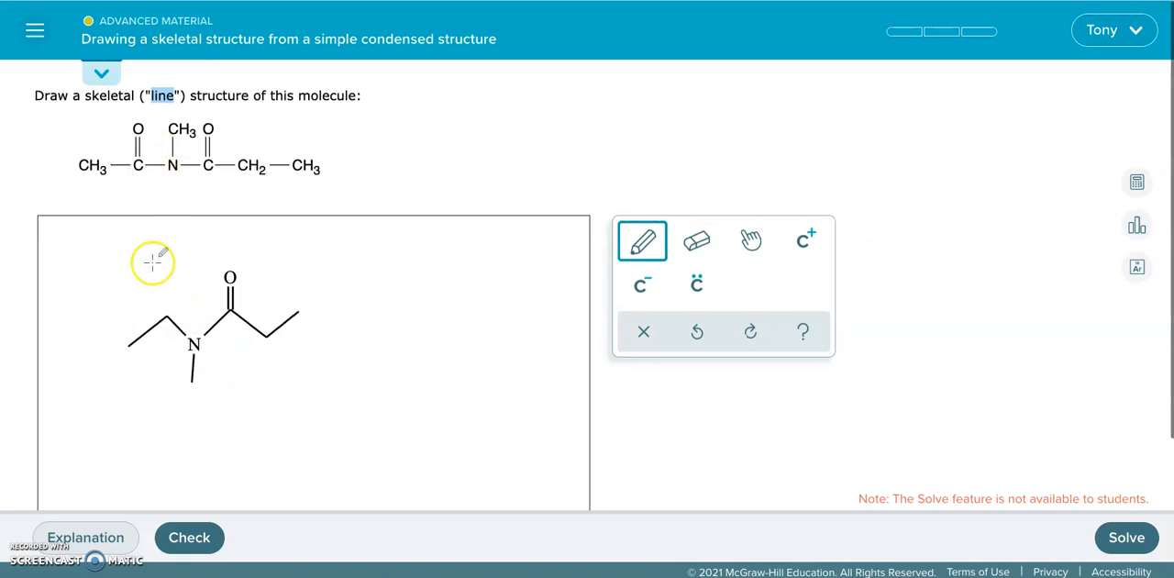
drag(165, 314, 165, 284)
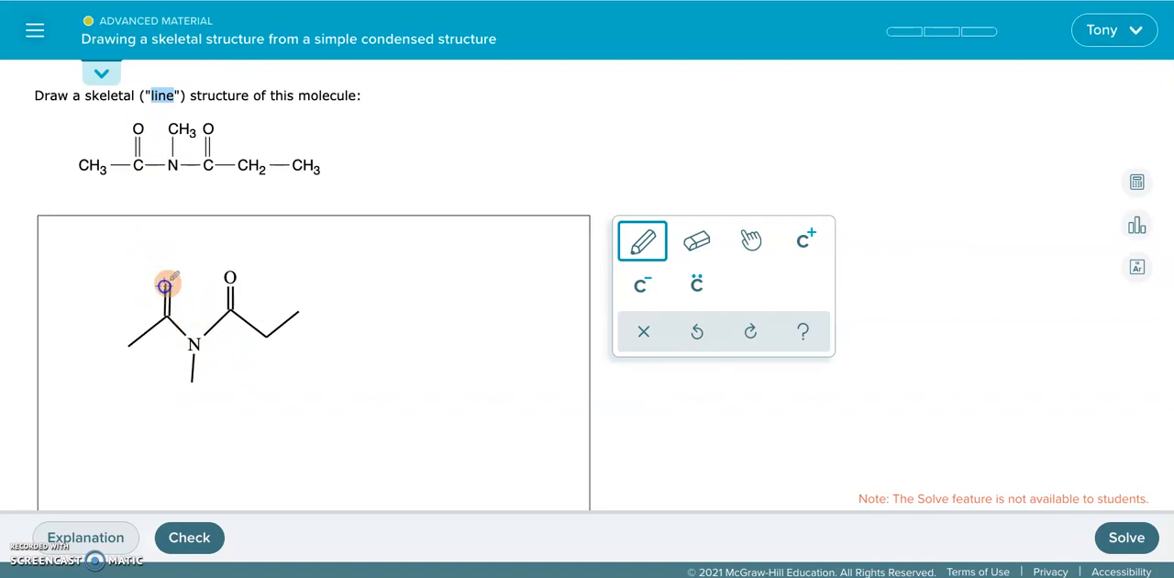
click(167, 283)
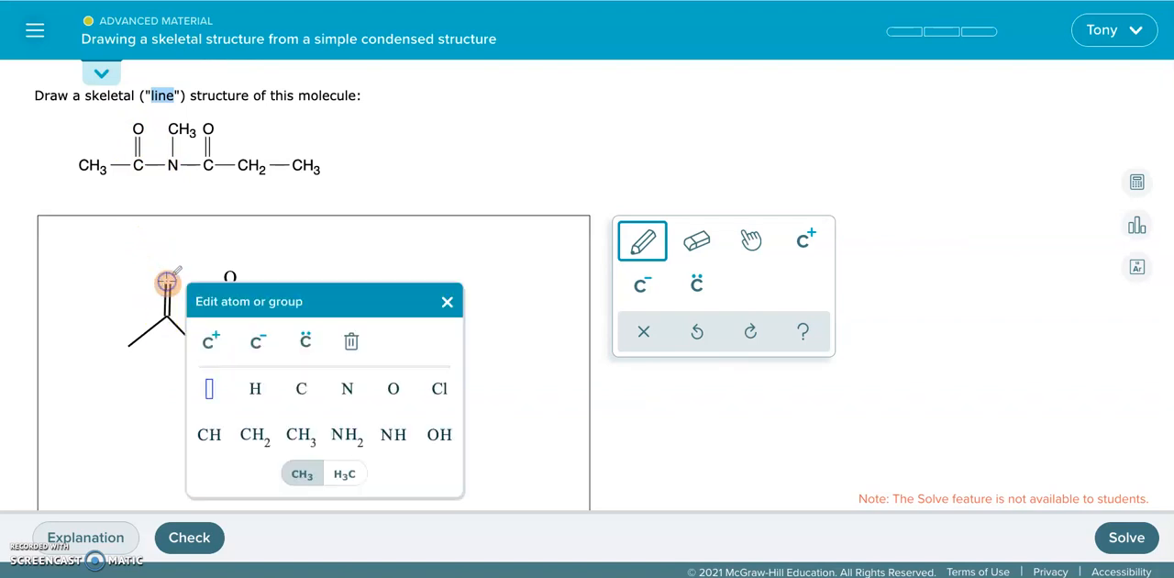
click(397, 389)
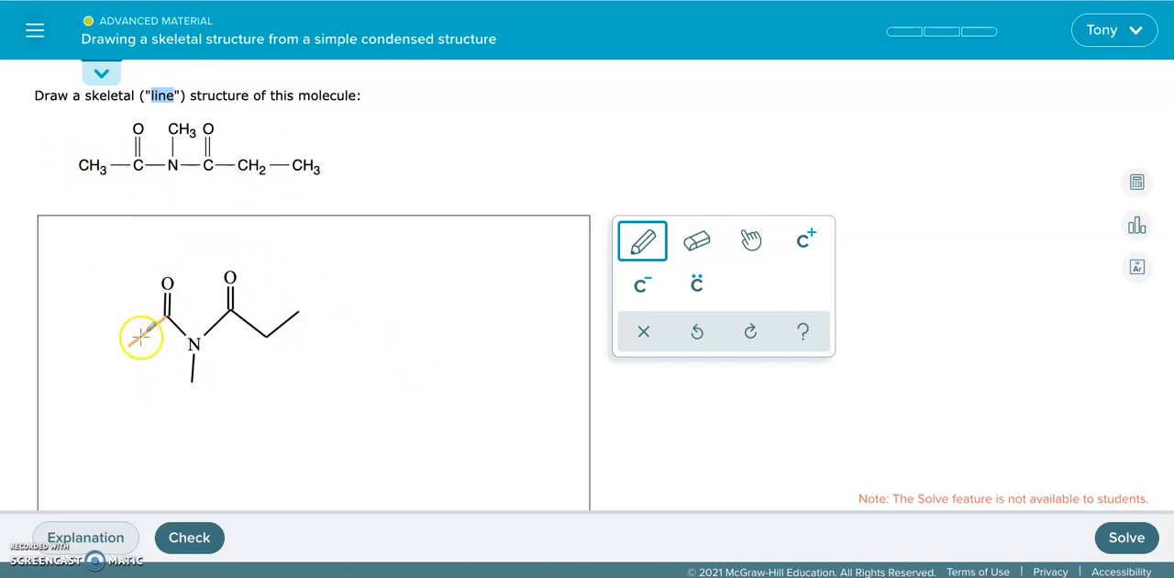
click(190, 535)
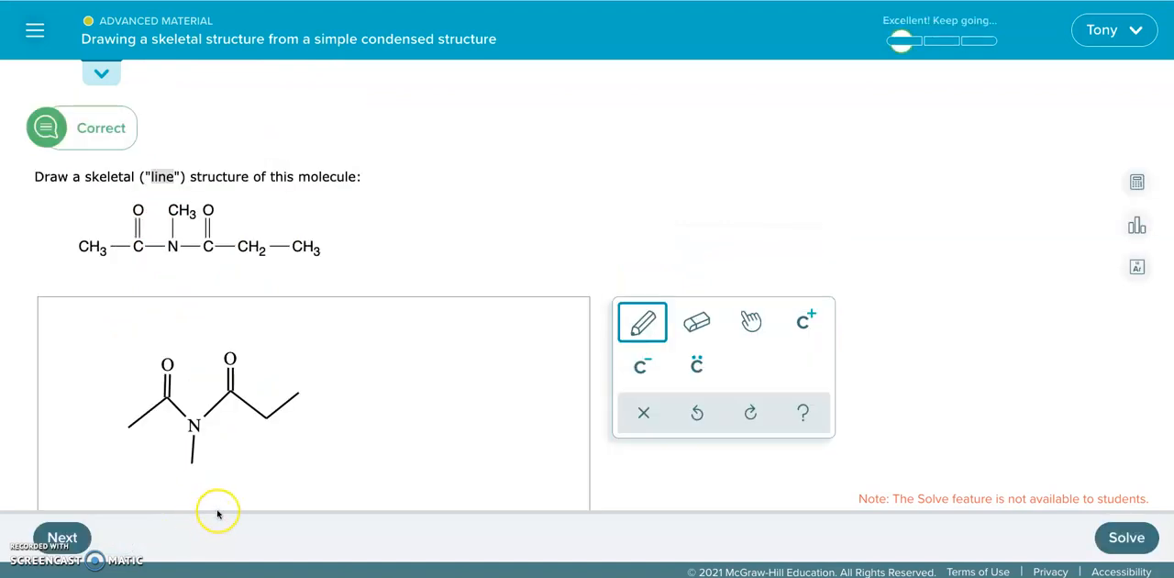
- Go to the next problem and draw a zigzag chain of three single bonds
click(61, 537)
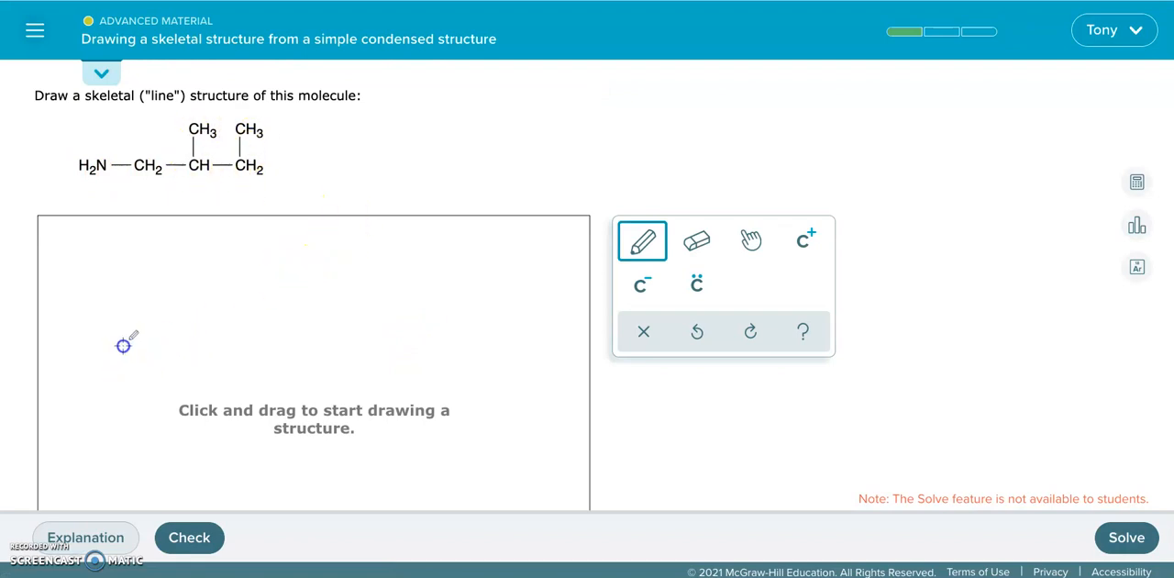
drag(151, 318, 176, 339)
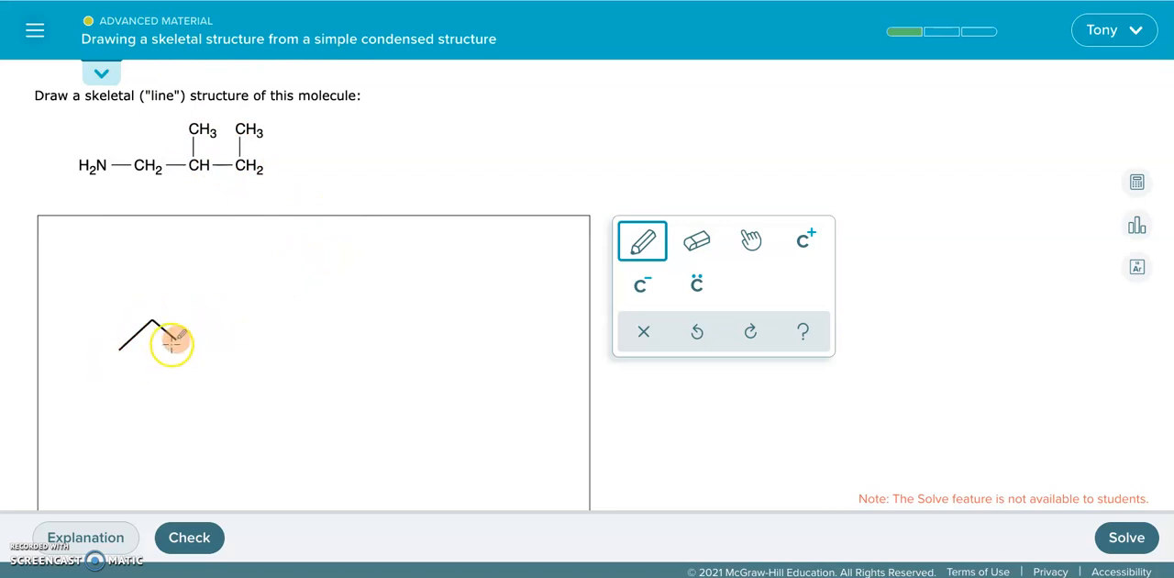
drag(207, 314, 207, 315)
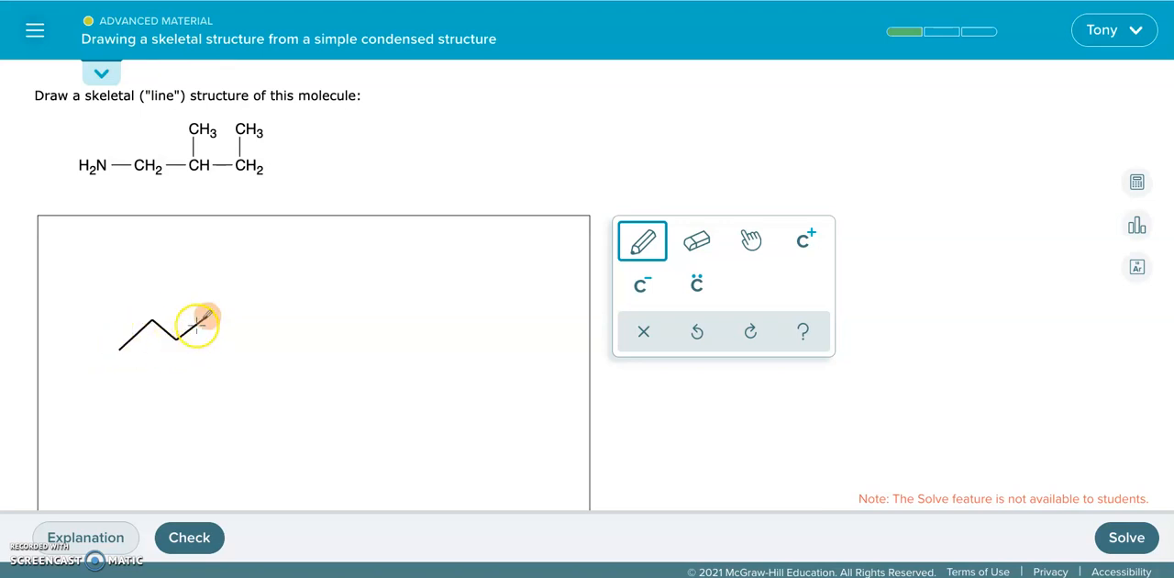
- Replace the chain's left end atom with an amine group written in the order H2N
scroll(134, 308, down, 1)
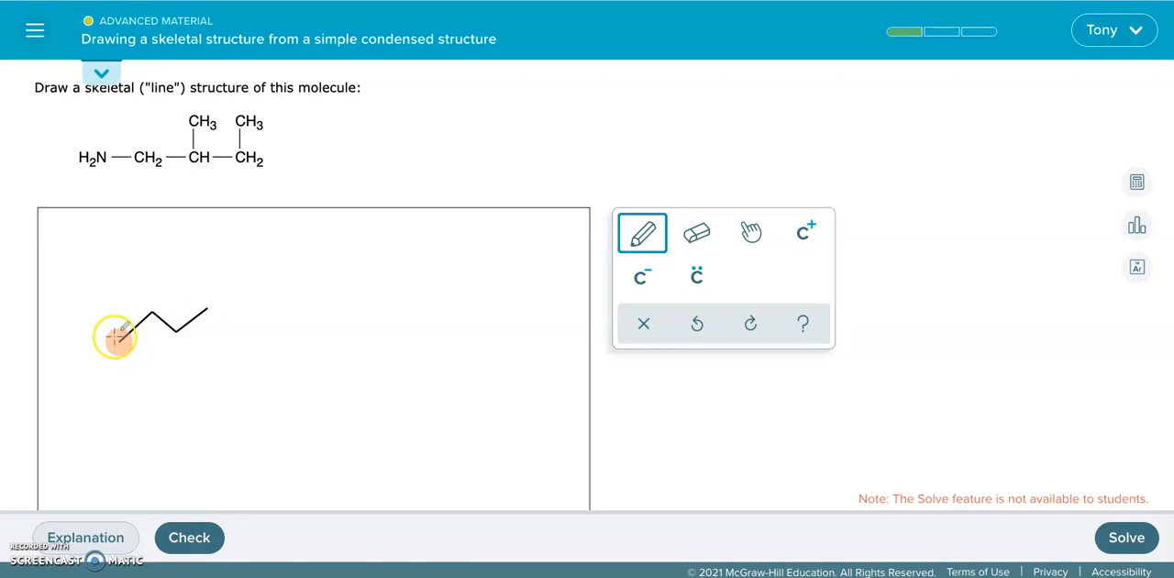
click(123, 336)
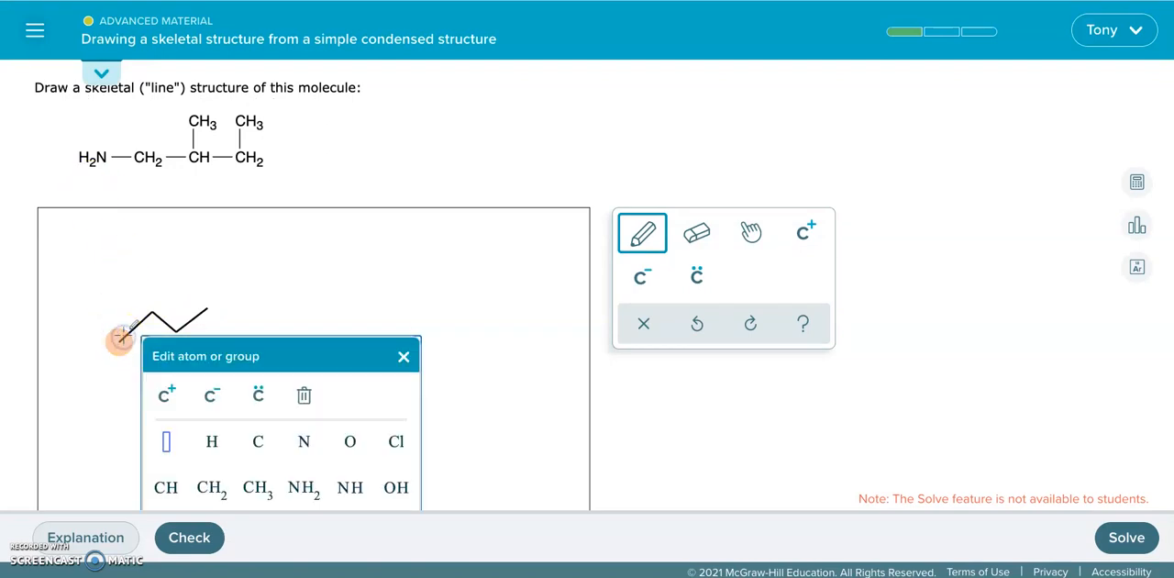
click(302, 491)
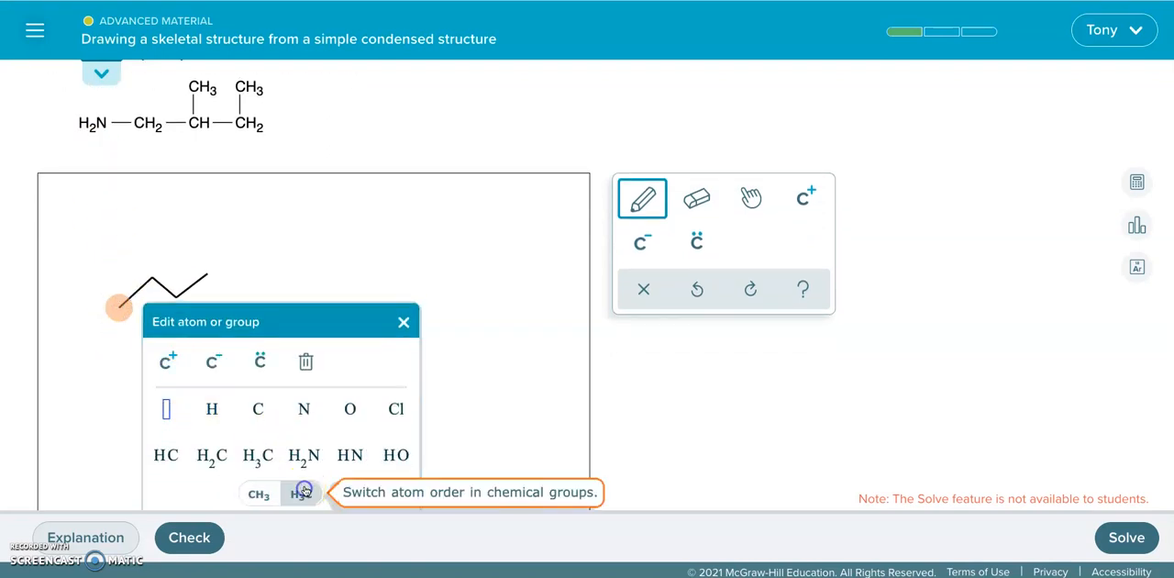
click(306, 456)
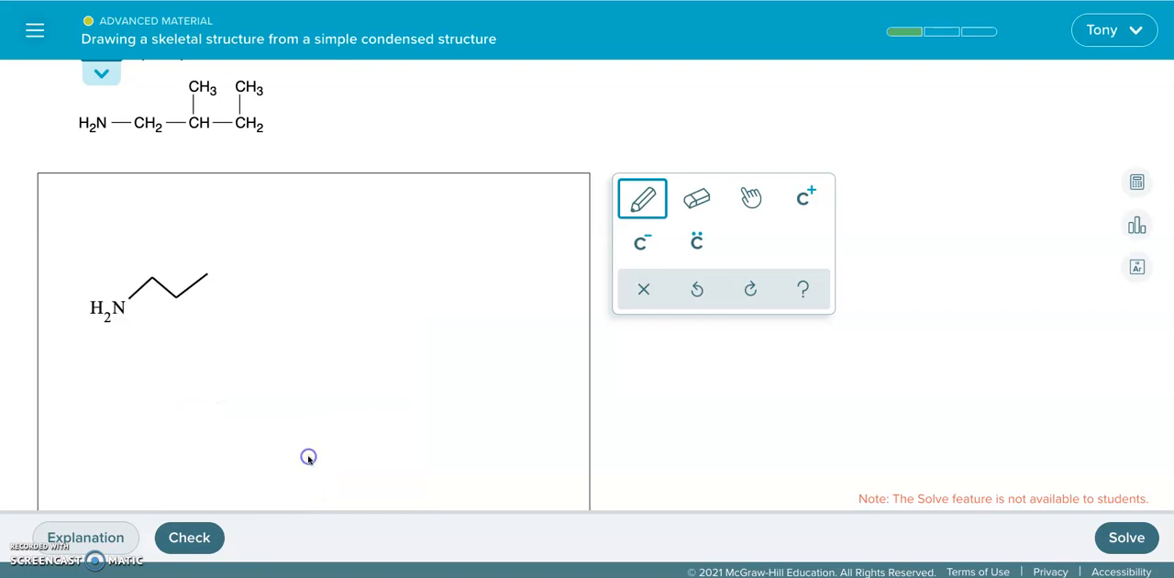
- Switch the amine group's atom order to NH2, and set it back to H2N
click(117, 302)
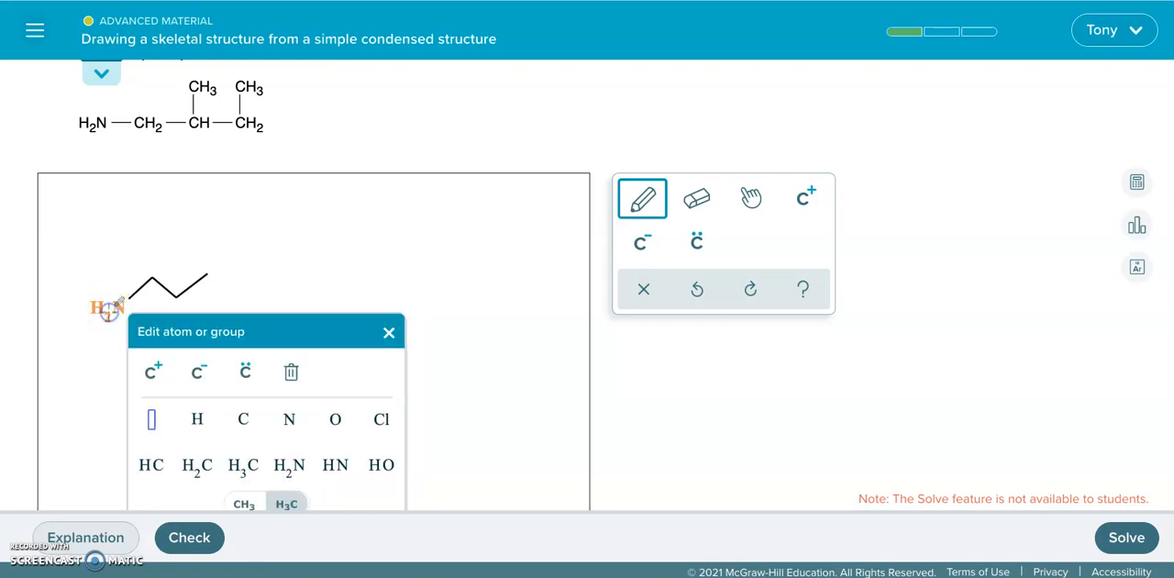
click(248, 472)
click(289, 426)
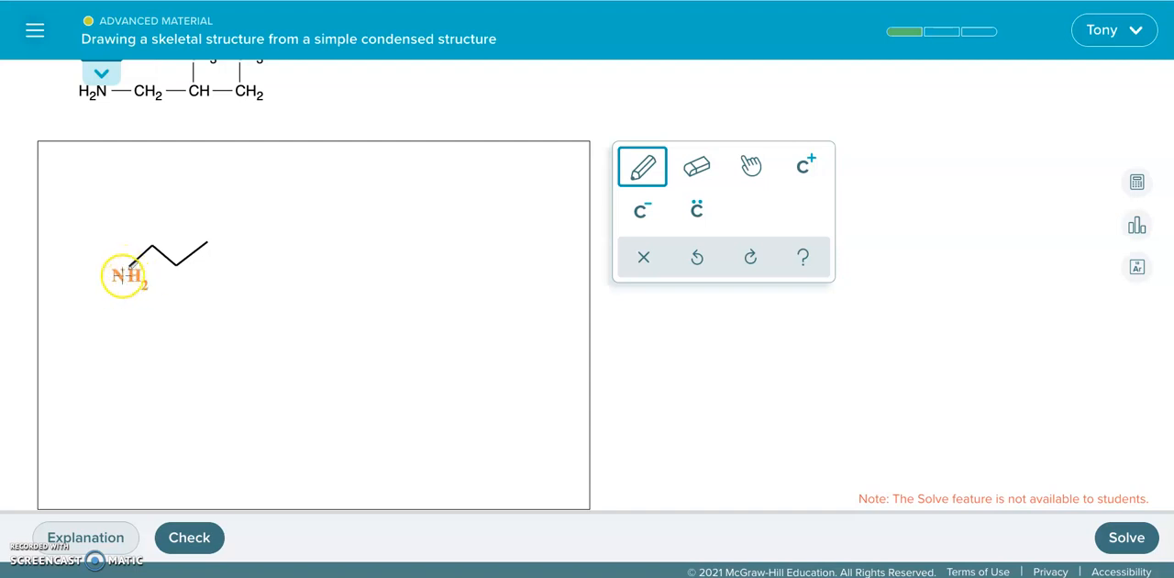
click(122, 275)
click(303, 466)
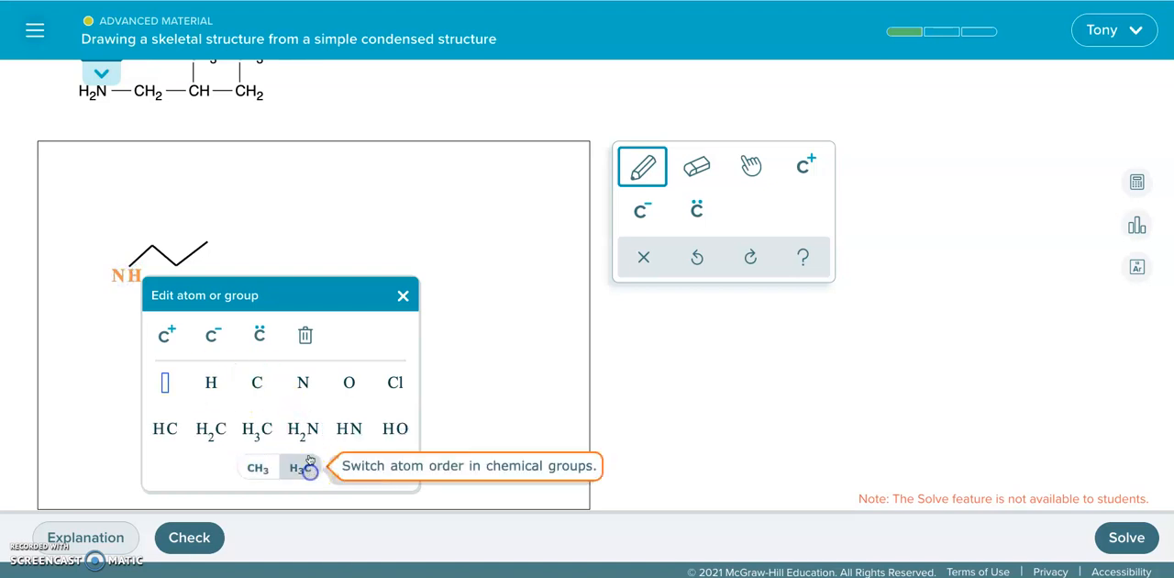
click(307, 427)
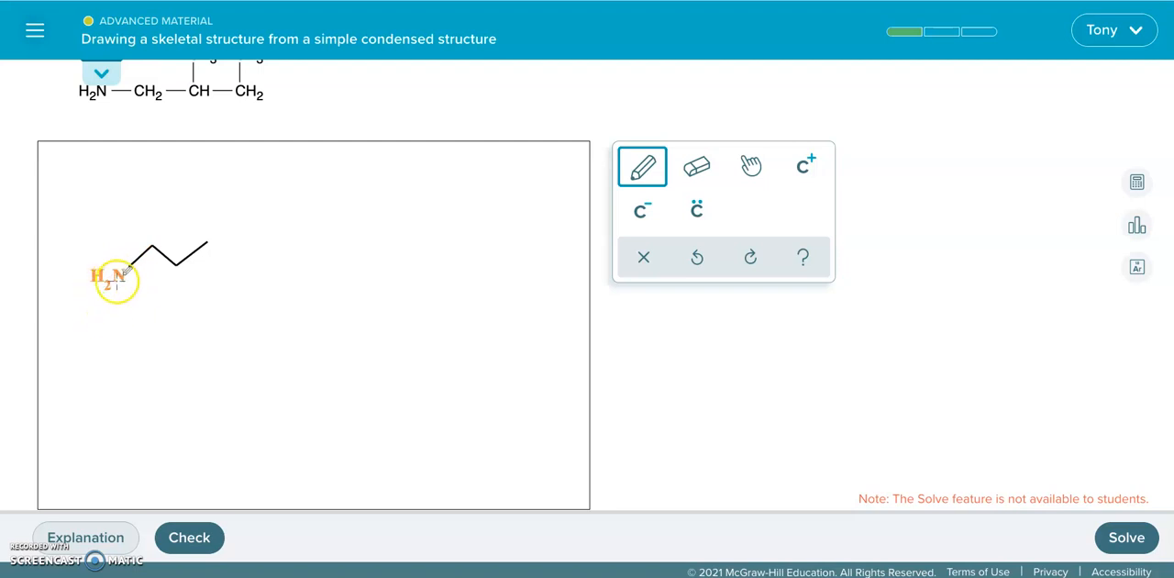
- Try both atom-order options for the H2N group and close the atom editor without choosing a group
click(153, 245)
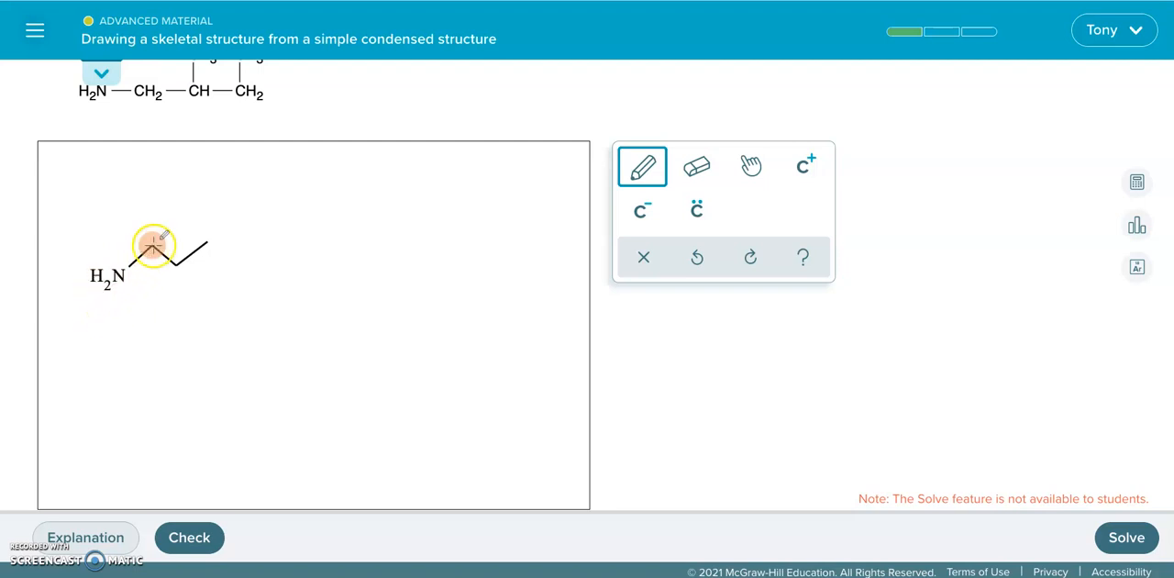
scroll(196, 311, up, 1)
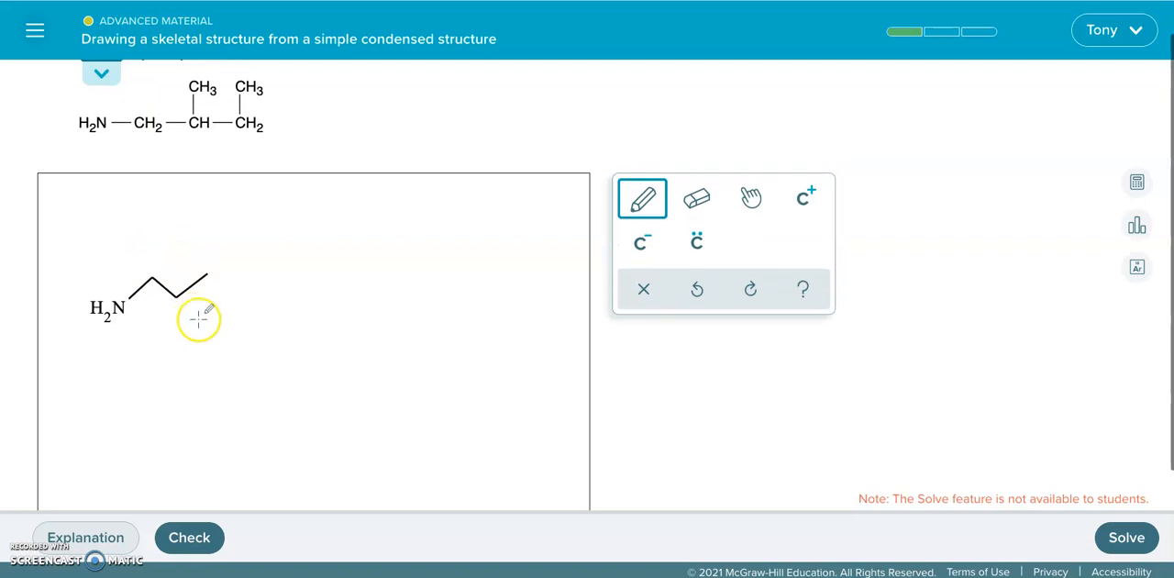
click(111, 308)
click(245, 478)
click(289, 478)
click(248, 479)
click(289, 479)
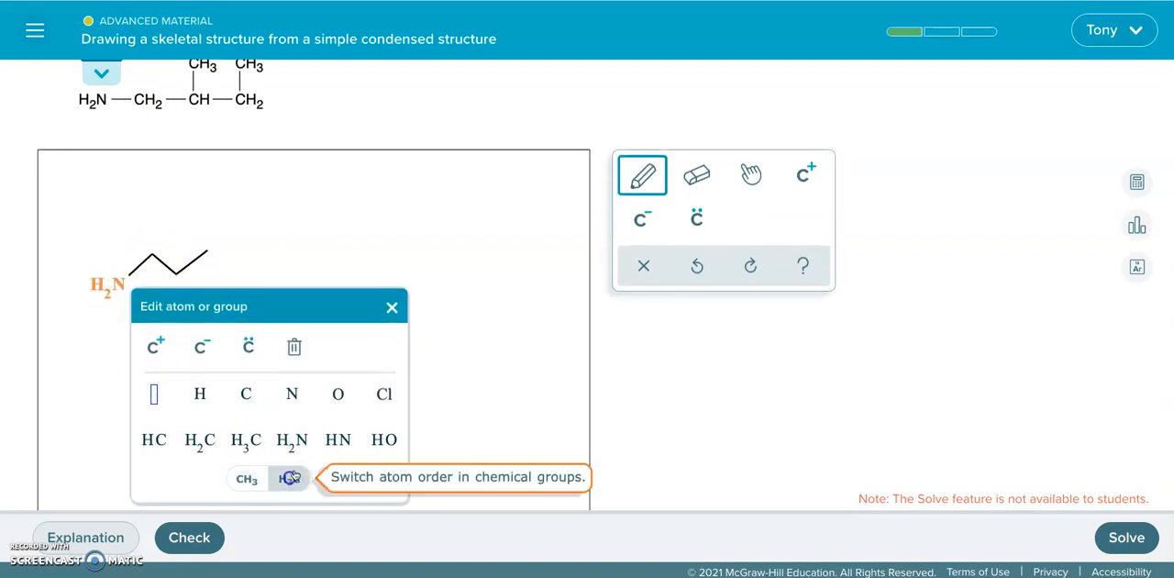
click(391, 307)
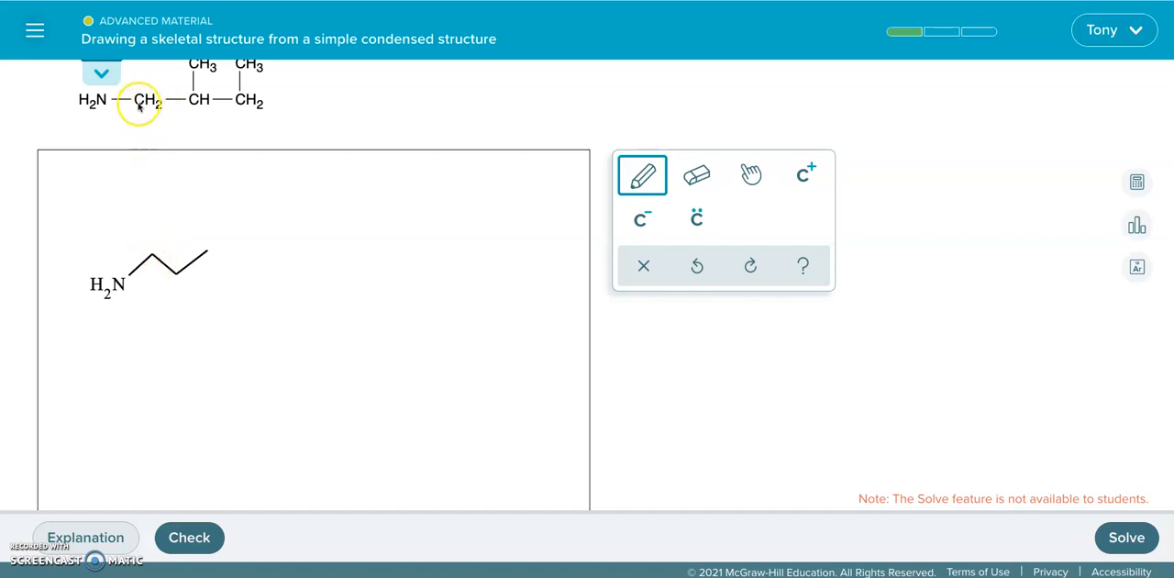
- Extend the carbon chain by one more single bond from its right end
click(176, 272)
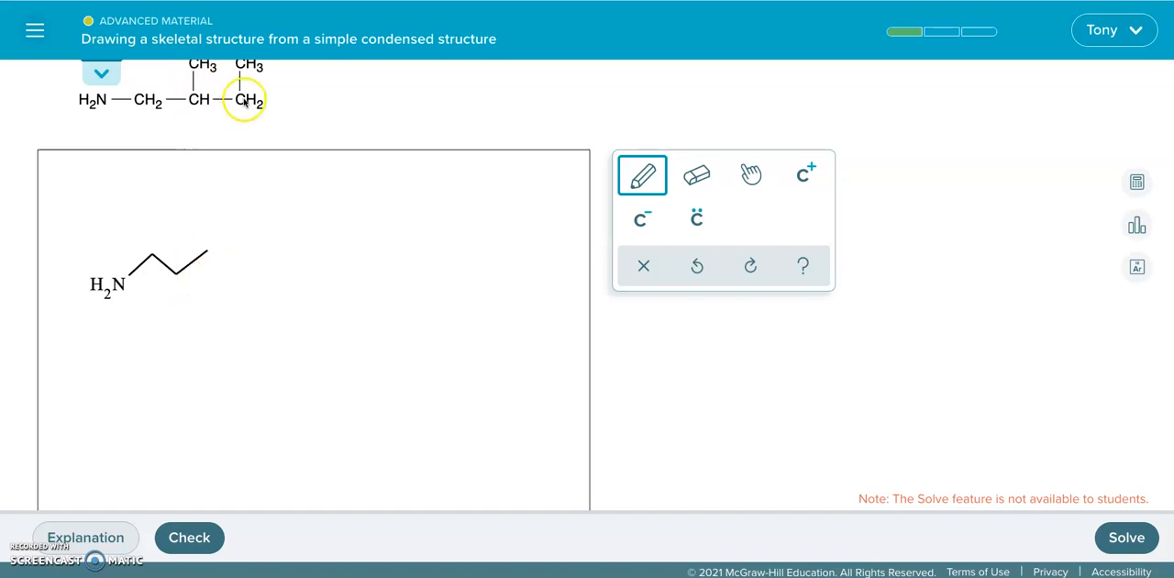
click(206, 250)
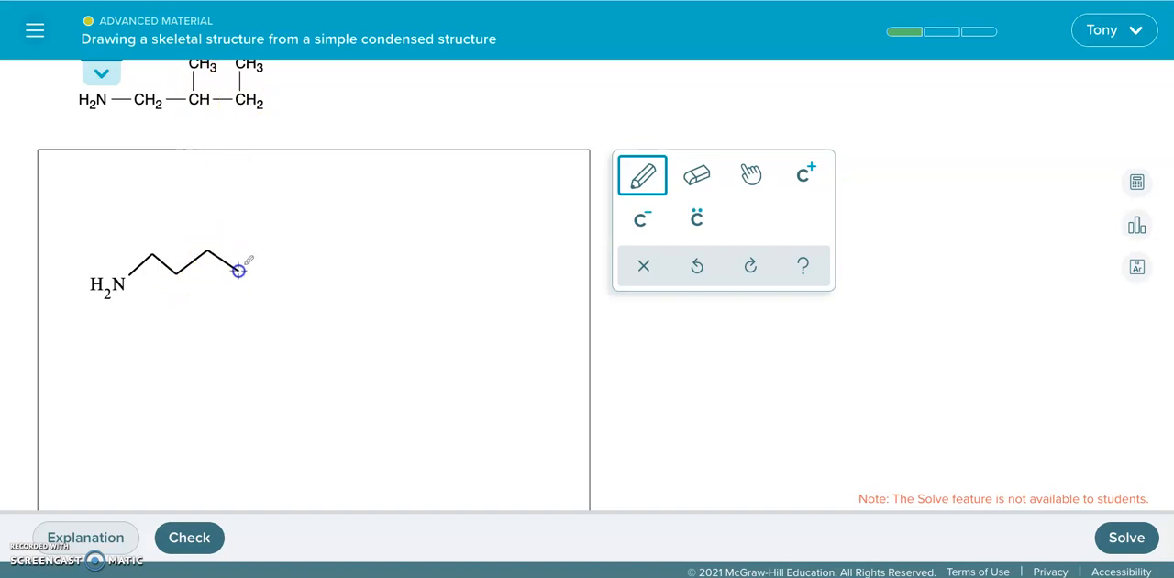
- Draw a methyl branch down from the CH carbon, the second carbon after the amine group, and submit the structure for checking
scroll(254, 100, up, 1)
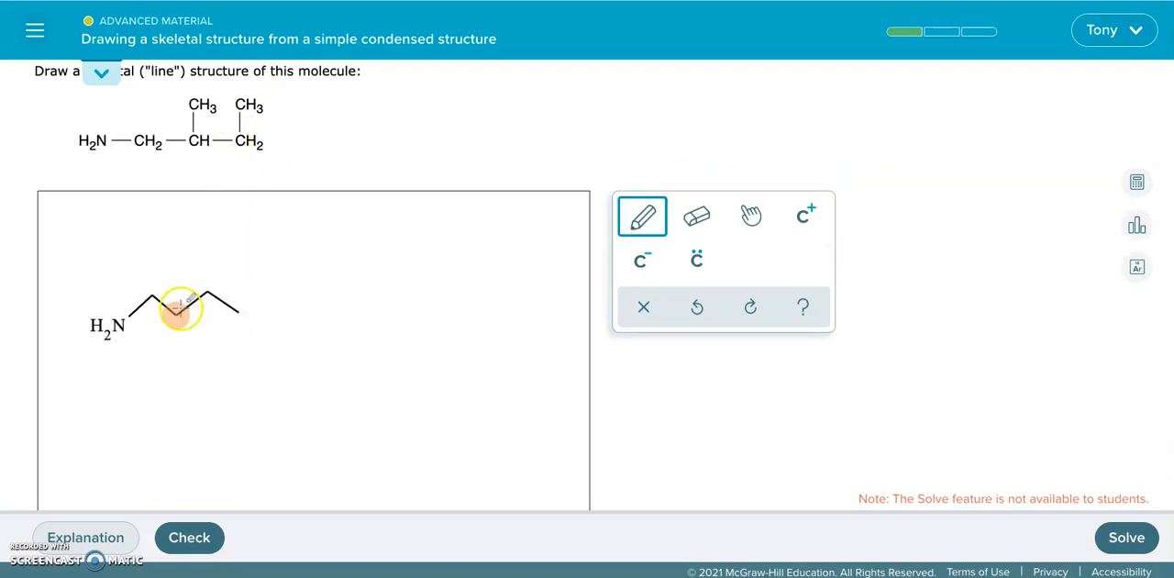
drag(172, 314, 174, 350)
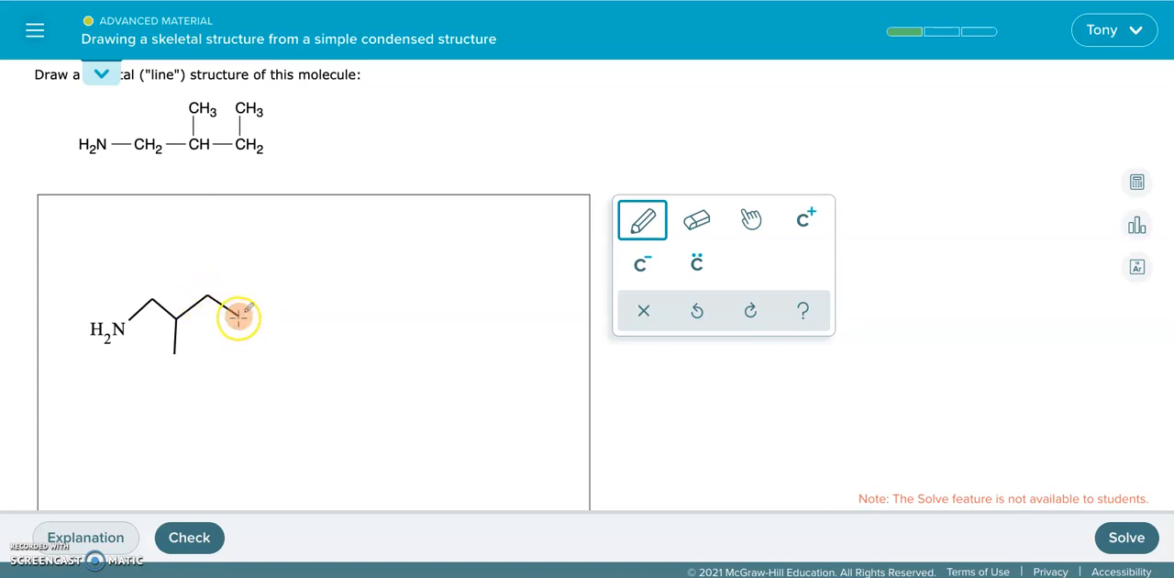
click(189, 537)
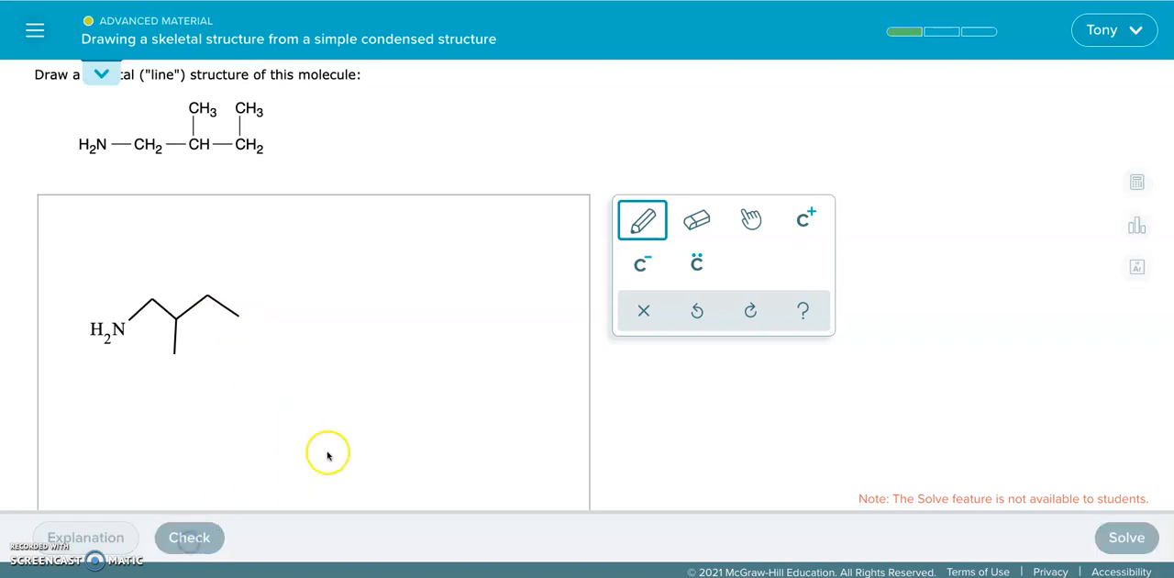